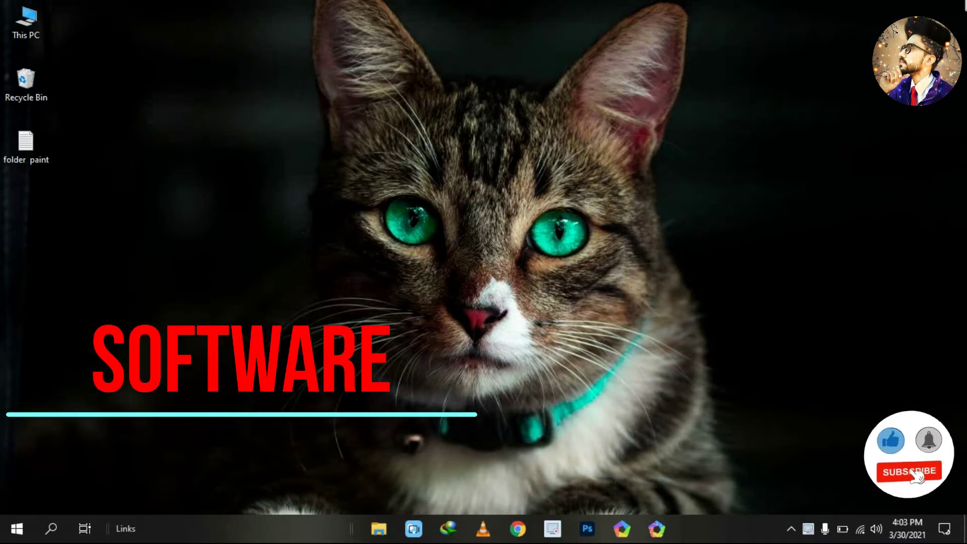
# Copy the Google Drive link from the "folder paint" text file on the desktop and close the file.
pyautogui.doubleClick(26, 149)
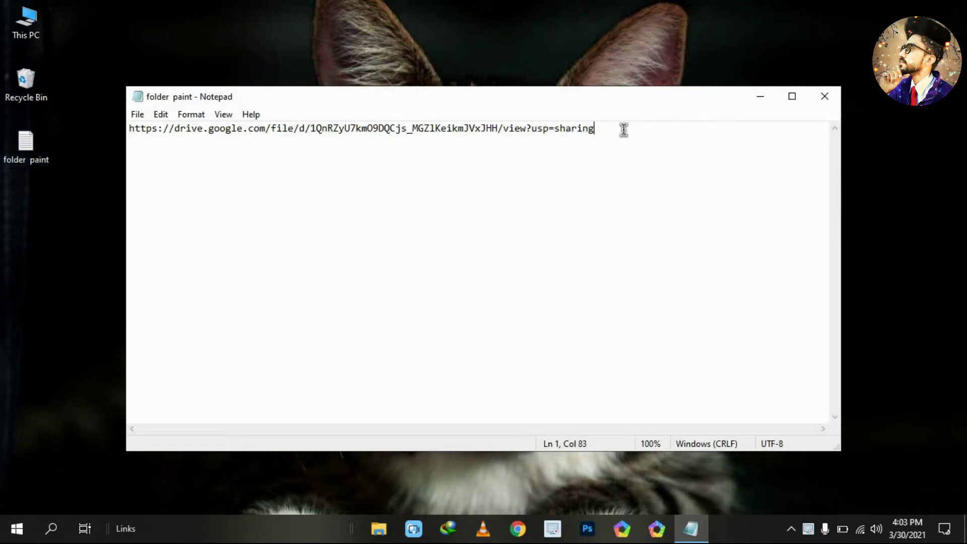
pyautogui.moveTo(624, 130); pyautogui.dragTo(250, 89)
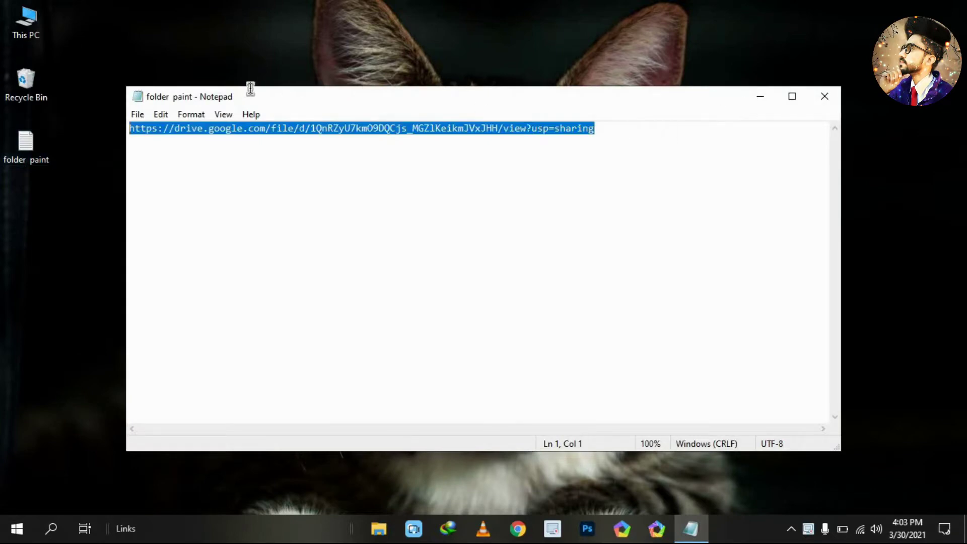
pyautogui.rightClick(275, 127)
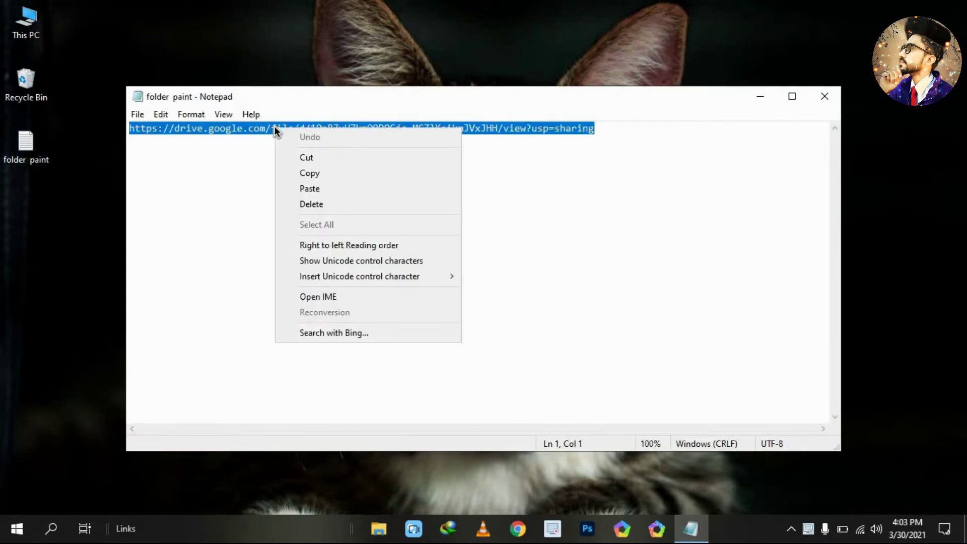
pyautogui.click(324, 175)
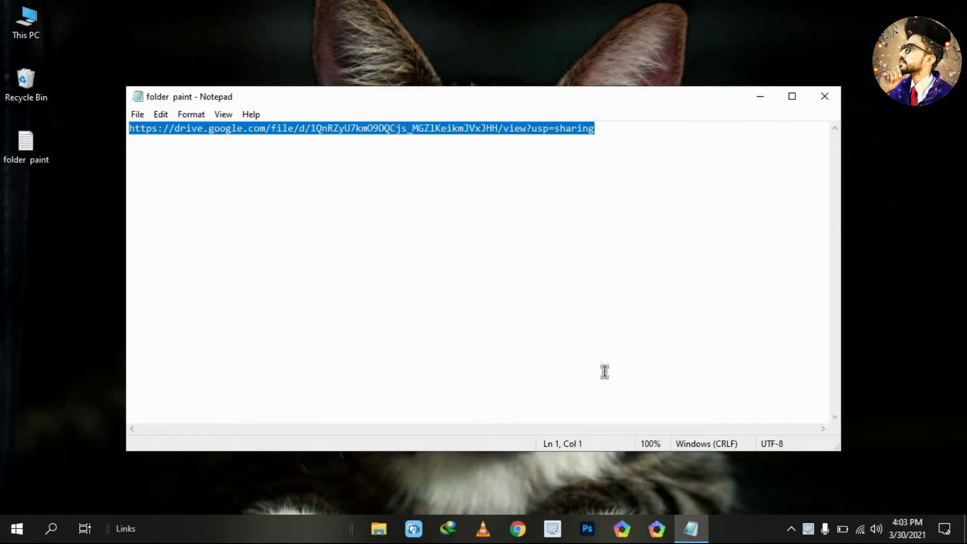
pyautogui.click(826, 98)
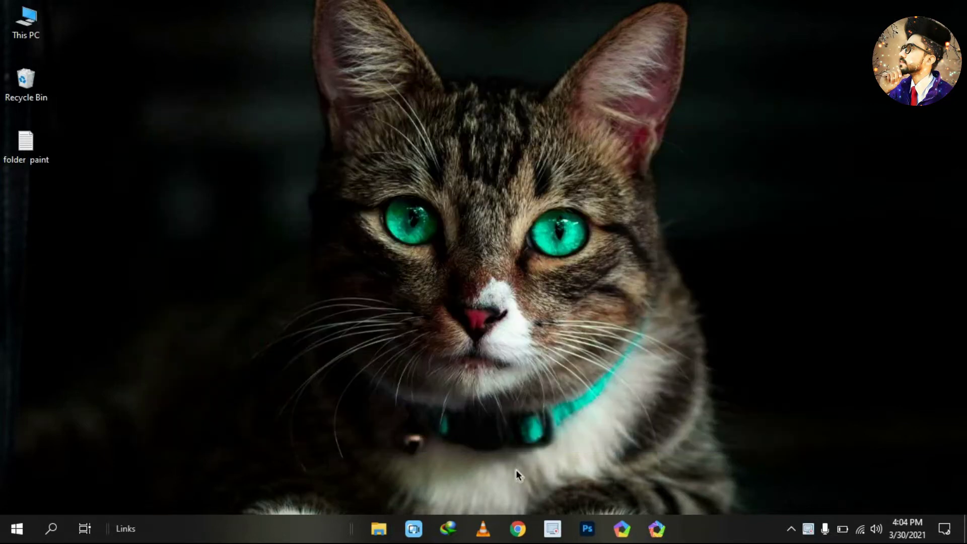
# Switch to Chrome and load the copied Google Drive link for FolderPainter.zip.
pyautogui.click(518, 528)
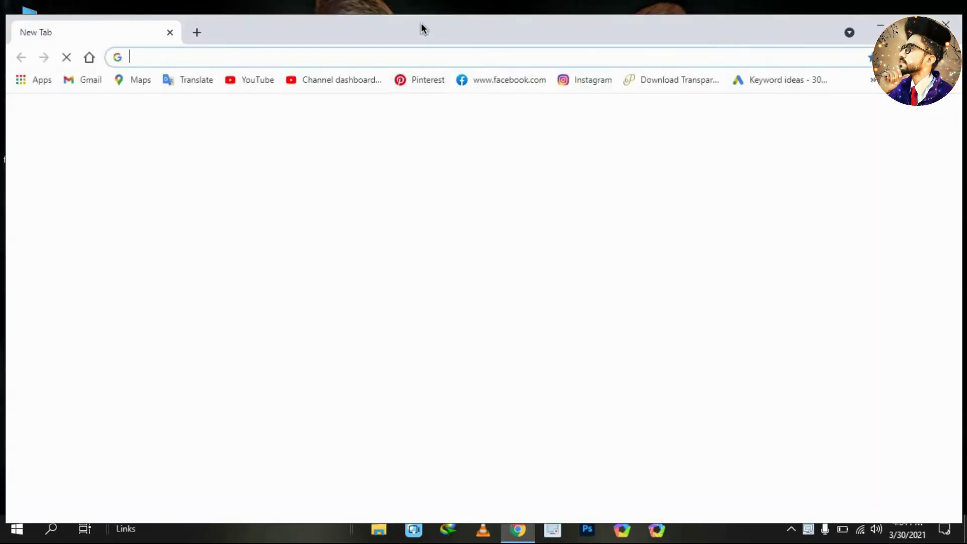
pyautogui.click(379, 35)
pyautogui.rightClick(379, 35)
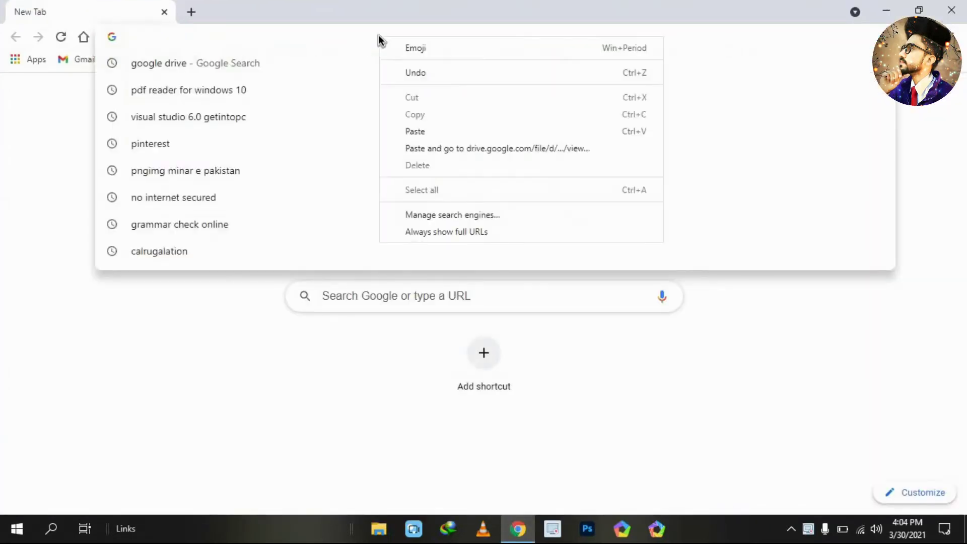
pyautogui.click(438, 131)
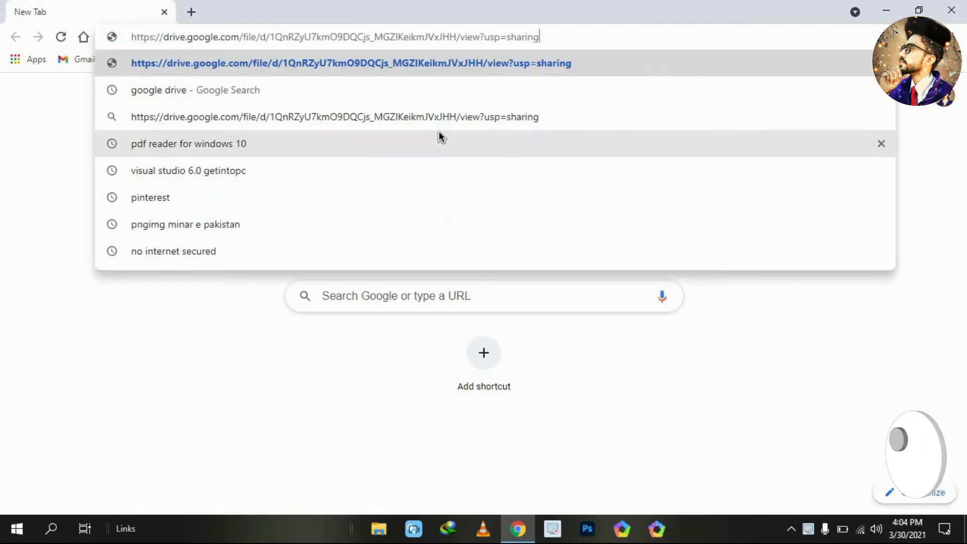
pyautogui.press('Return')
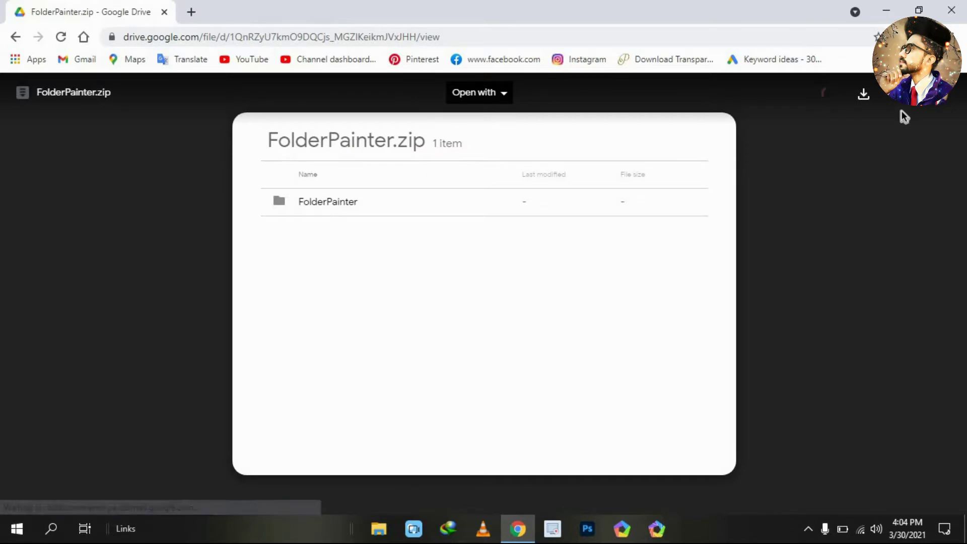
# Download FolderPainter.zip to Downloads\Compressed, open its containing folder and close the browser.
pyautogui.click(863, 99)
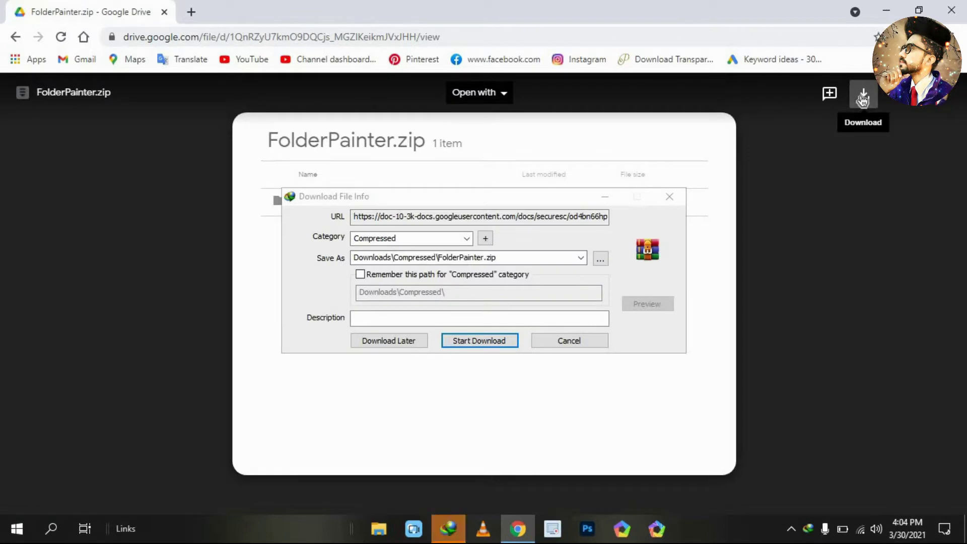
pyautogui.click(481, 341)
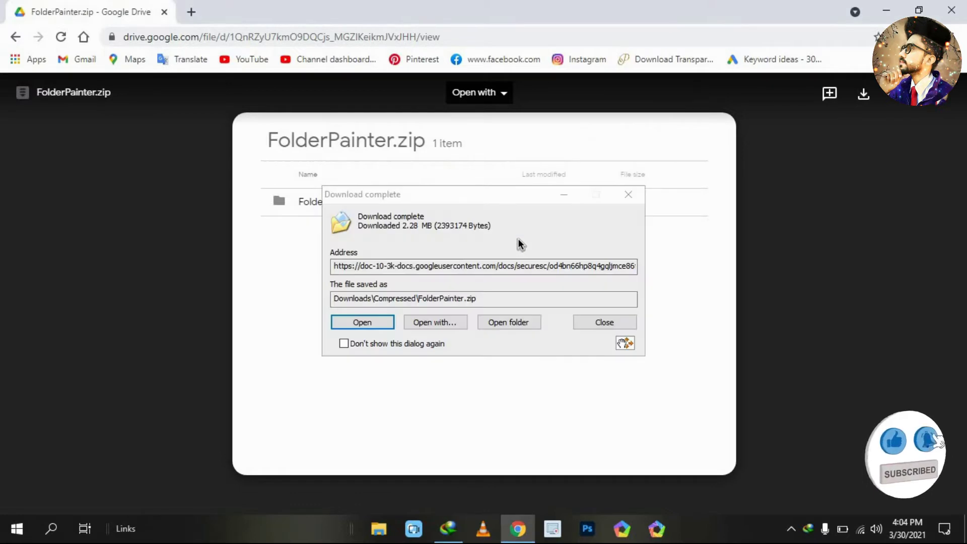
pyautogui.click(506, 316)
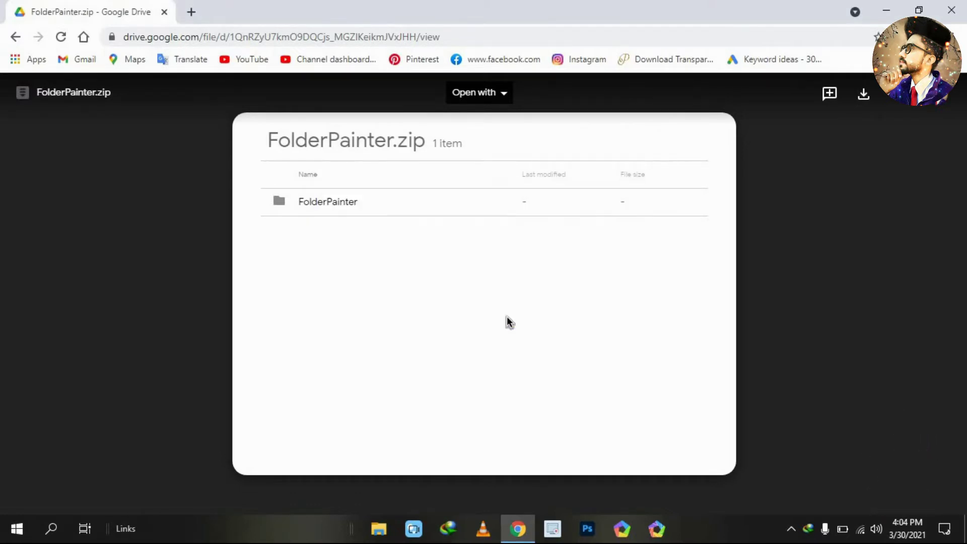
pyautogui.click(951, 9)
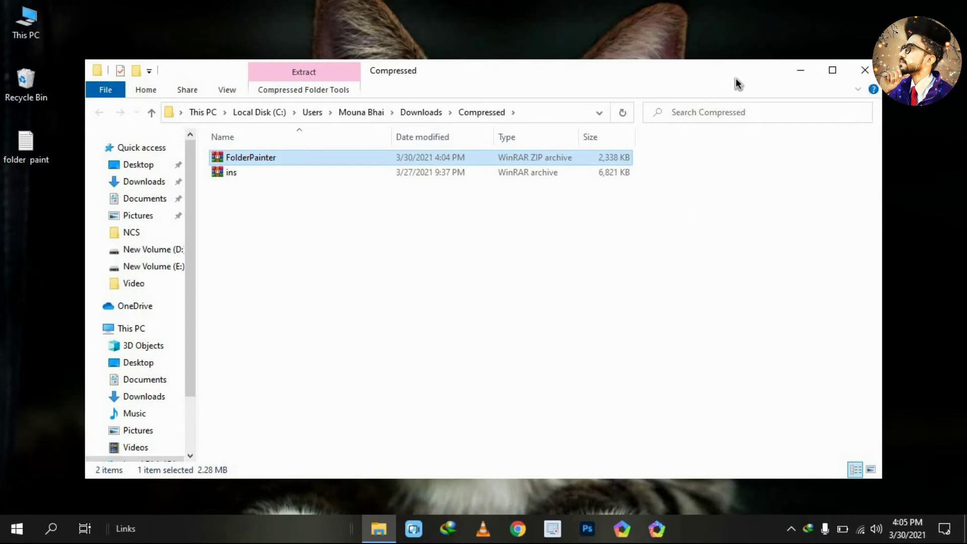
# Maximize the Compressed folder with large icons and extract the FolderPainter archive into the default FolderPainter destination folder.
pyautogui.doubleClick(737, 80)
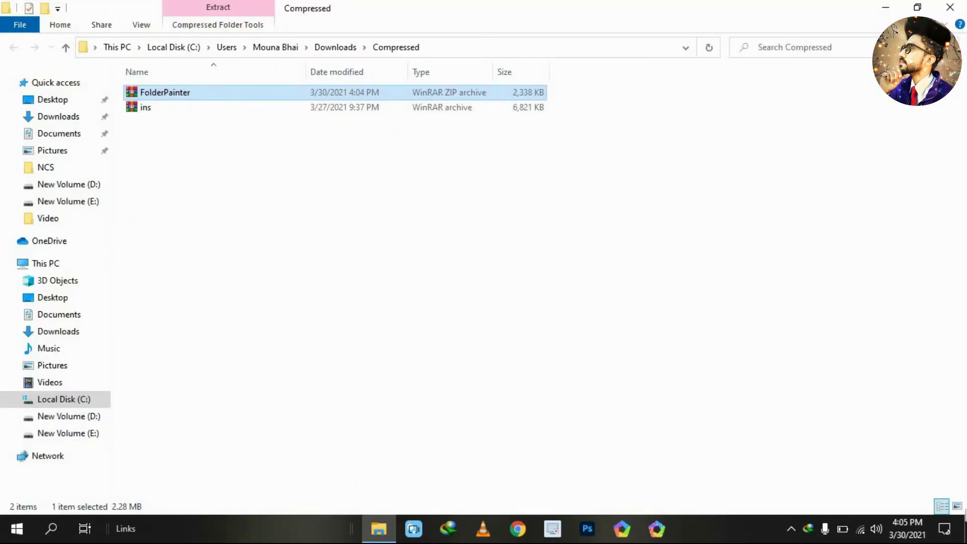
pyautogui.click(957, 506)
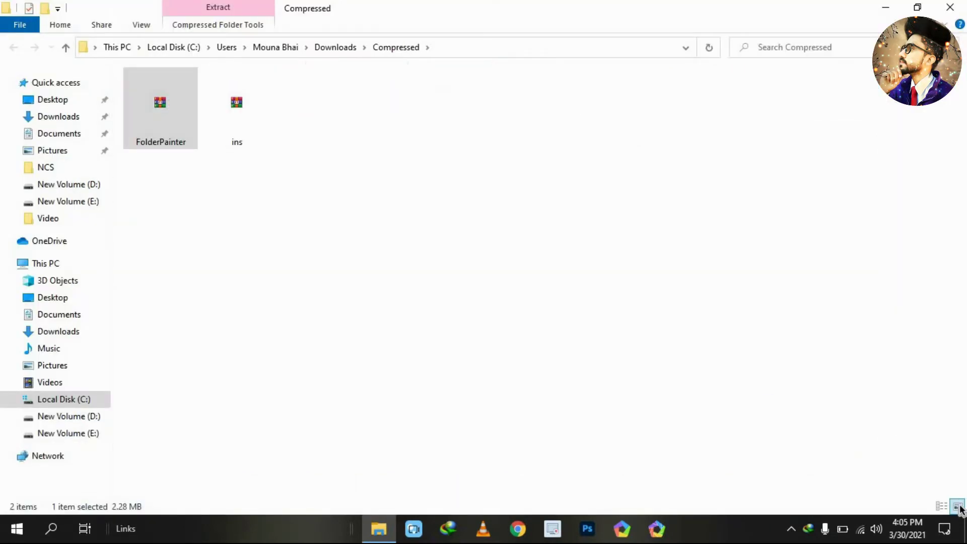
pyautogui.click(192, 189)
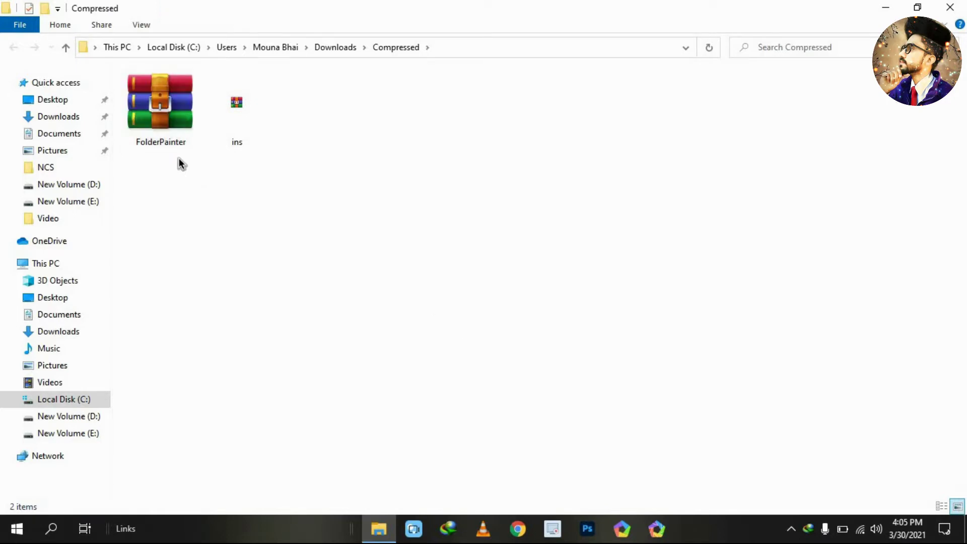
pyautogui.click(176, 134)
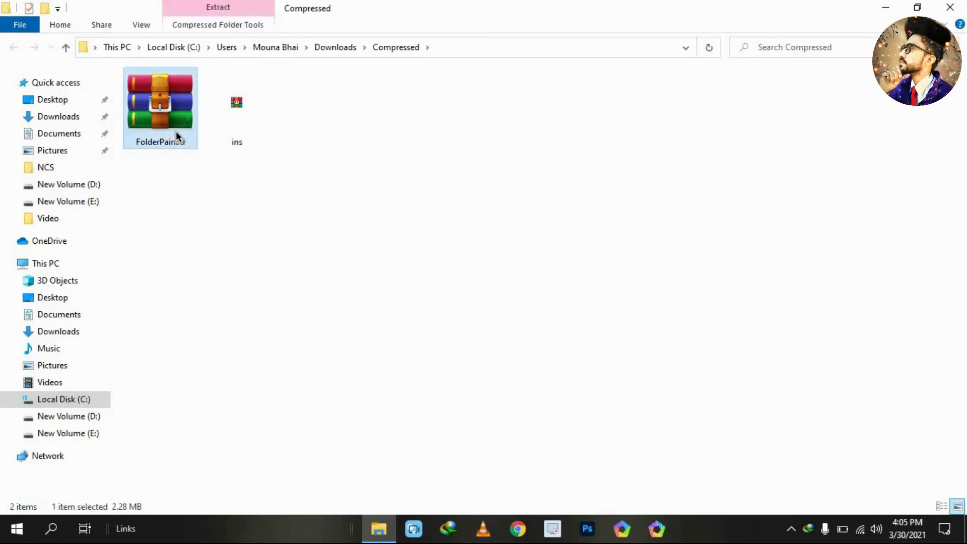
pyautogui.rightClick(176, 134)
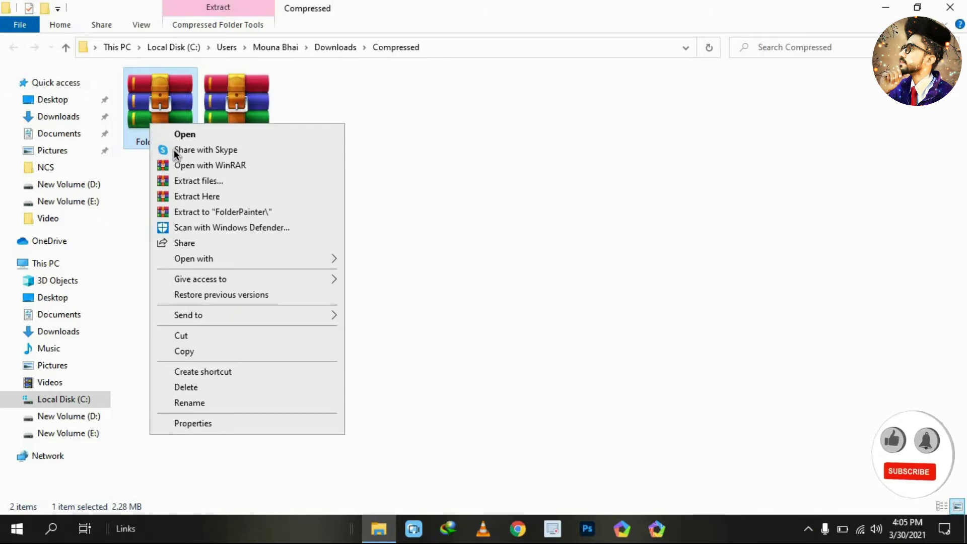
pyautogui.click(204, 183)
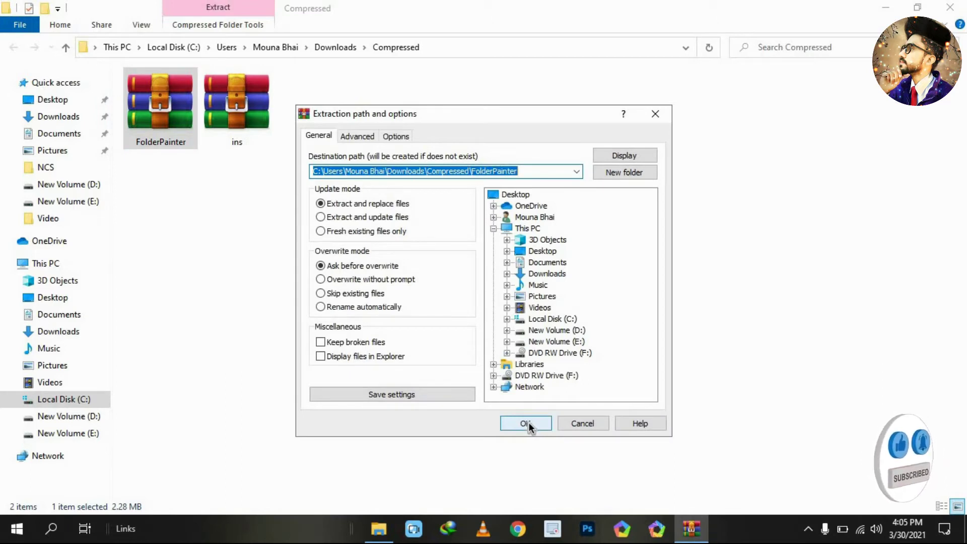
pyautogui.click(529, 426)
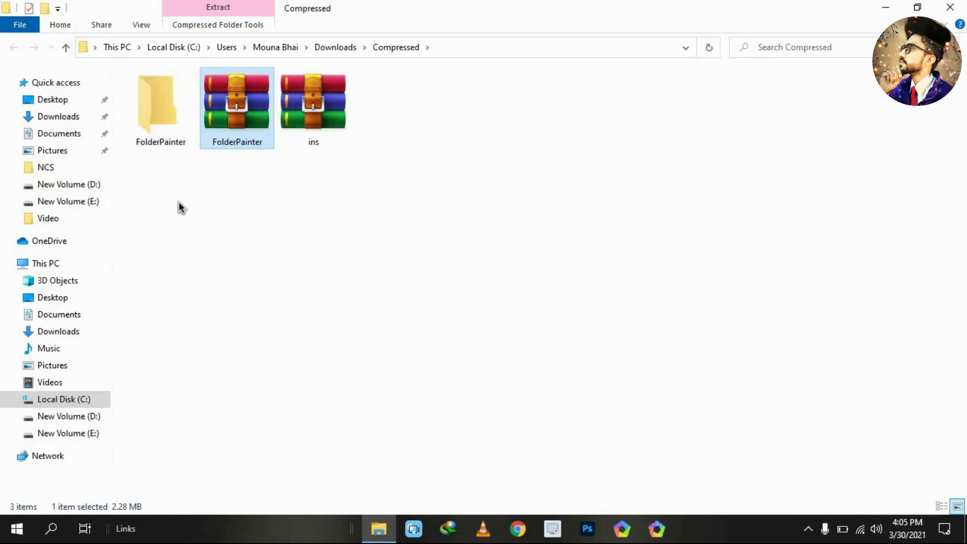
# Open the extracted FolderPainter folder, switch it to large icons and open the nested FolderPainter folder.
pyautogui.doubleClick(159, 138)
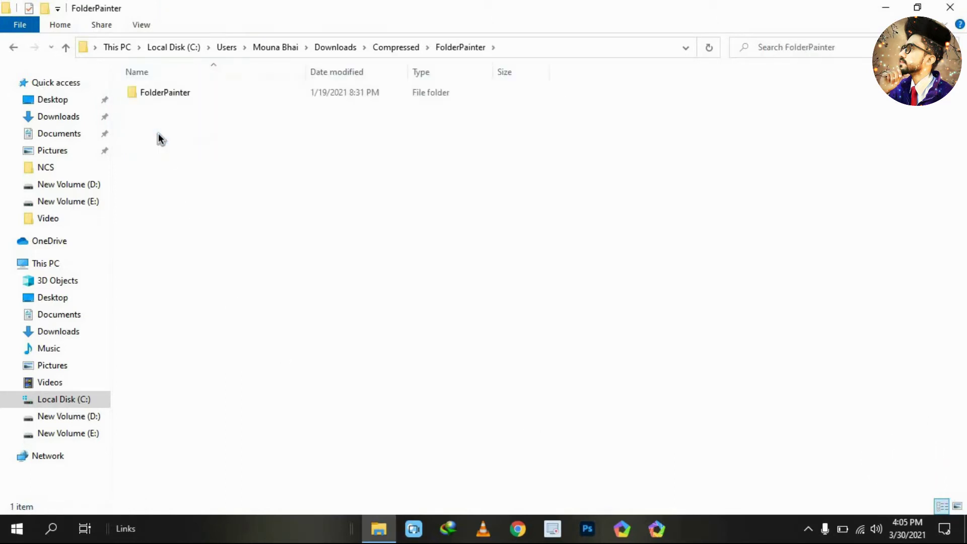
pyautogui.click(958, 507)
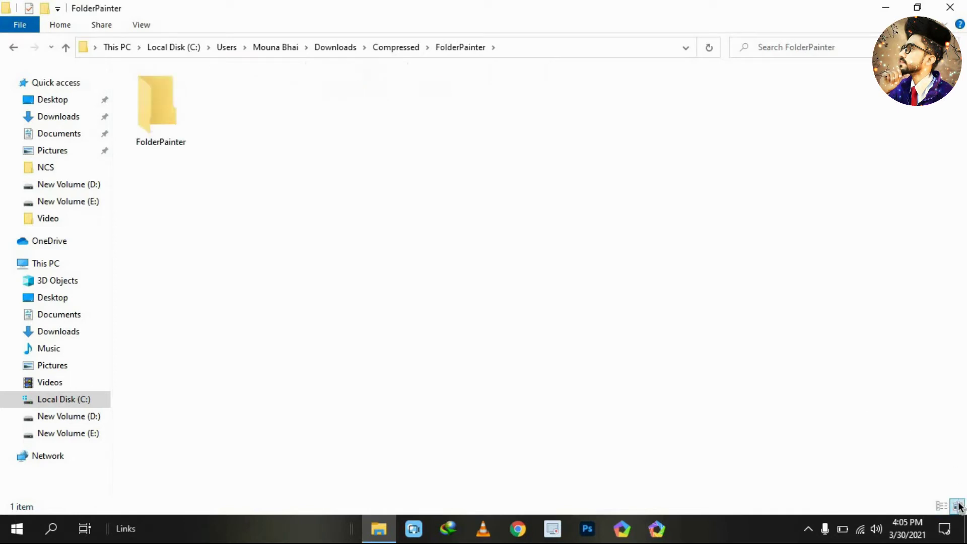
pyautogui.doubleClick(156, 110)
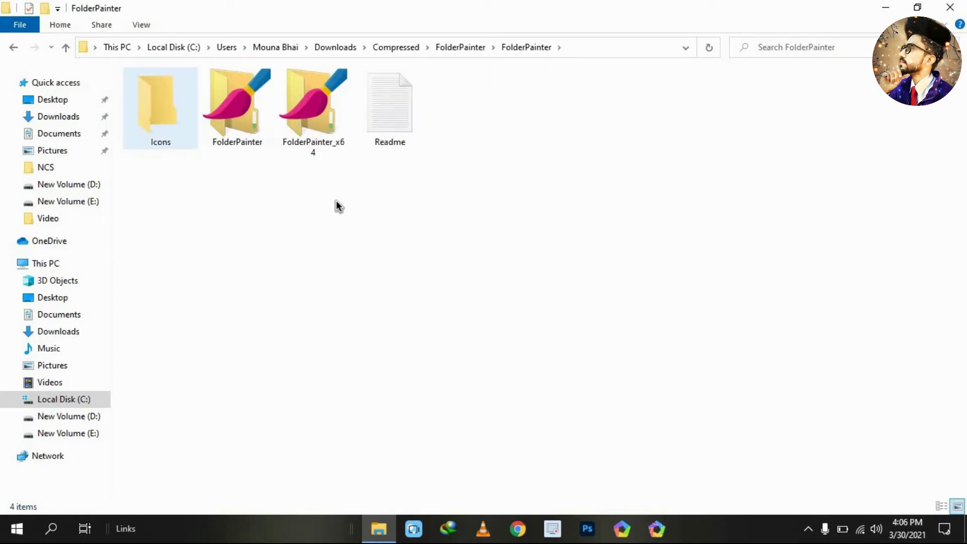
# Run FolderPainter as administrator, install the first Change Folder Icon set into the context menu and close the program.
pyautogui.rightClick(255, 128)
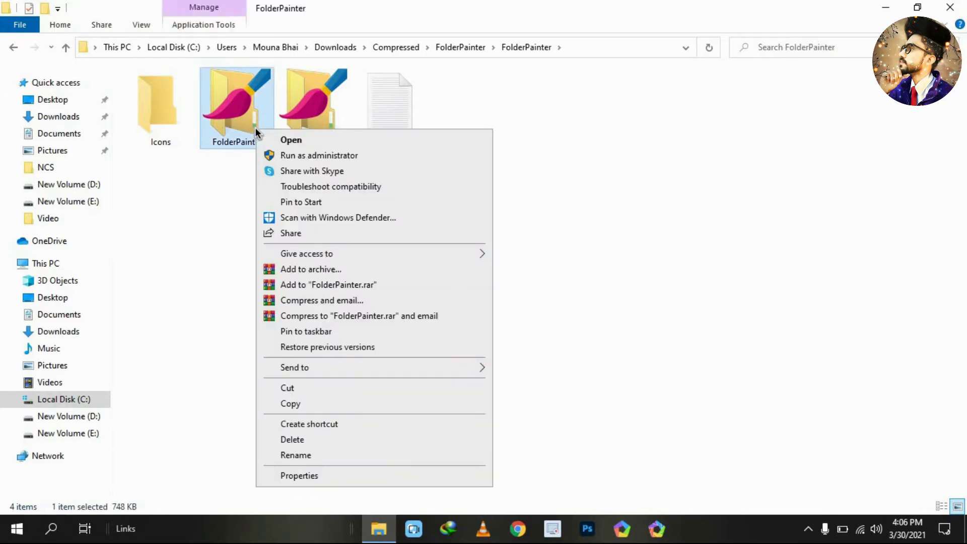
pyautogui.click(351, 156)
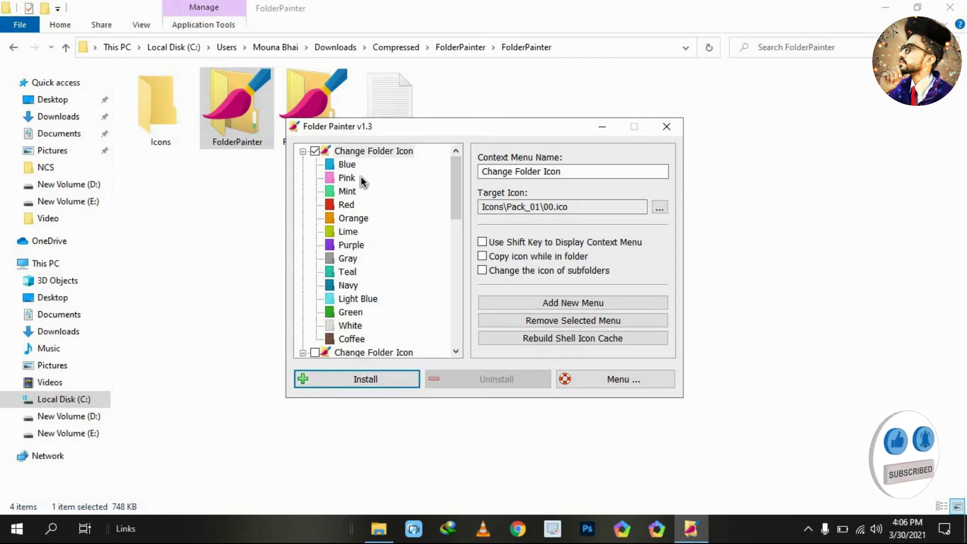
pyautogui.moveTo(454, 186); pyautogui.dragTo(443, 143)
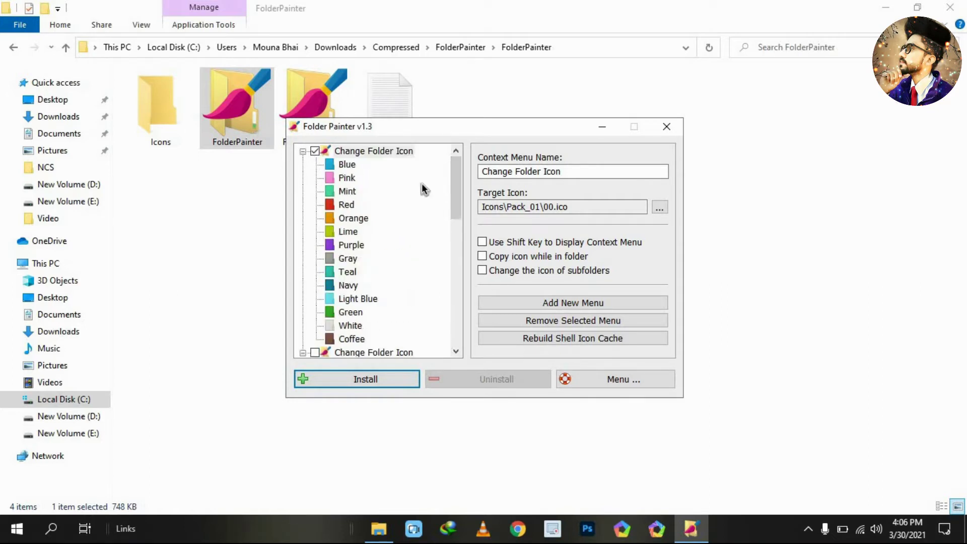
pyautogui.click(371, 383)
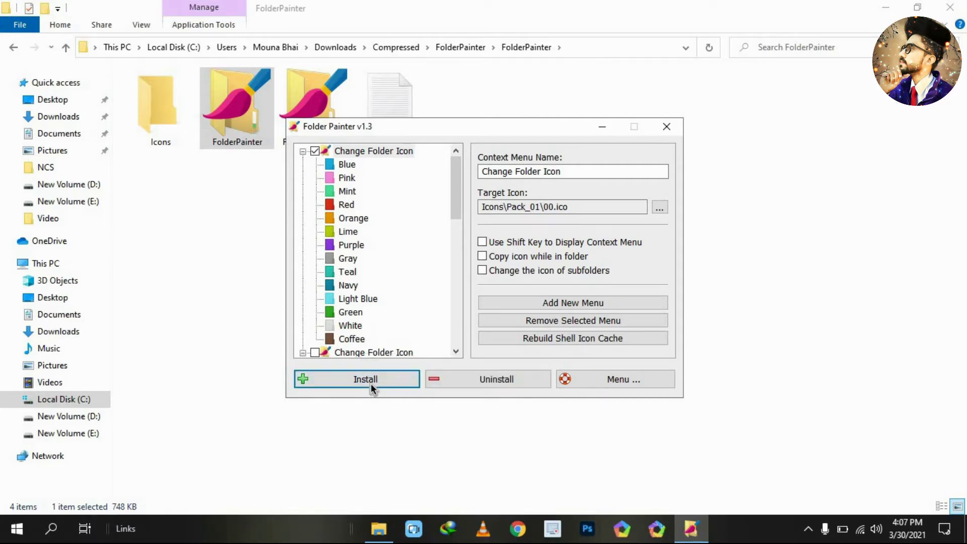
pyautogui.click(668, 127)
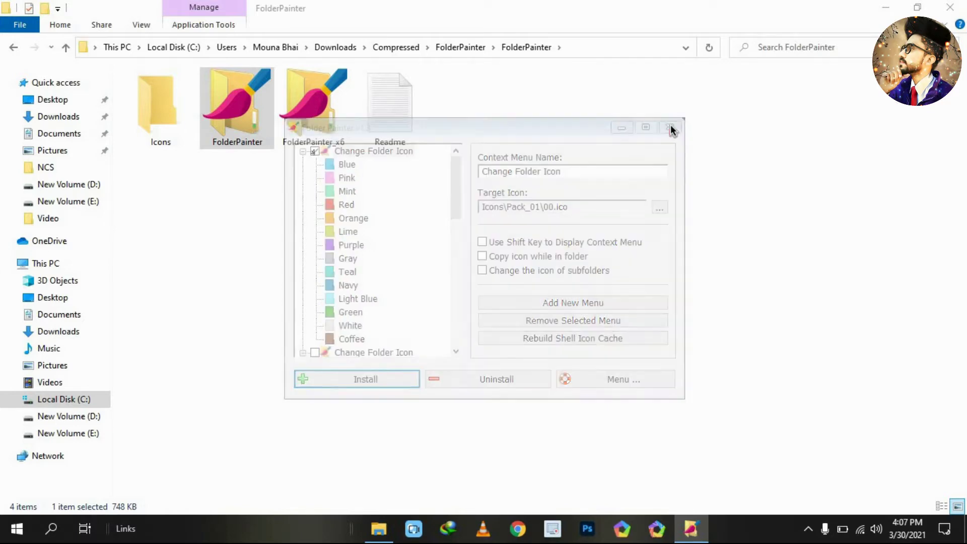
# Run FolderPainter_x64 as administrator, install its Change Folder Icon context menu, and close the program and the folder window.
pyautogui.click(319, 134)
pyautogui.rightClick(319, 133)
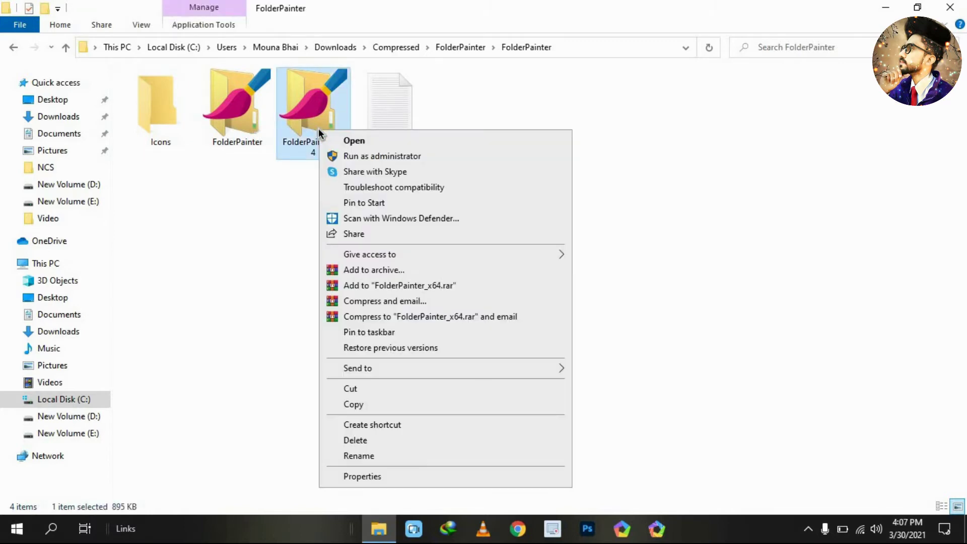
pyautogui.click(371, 156)
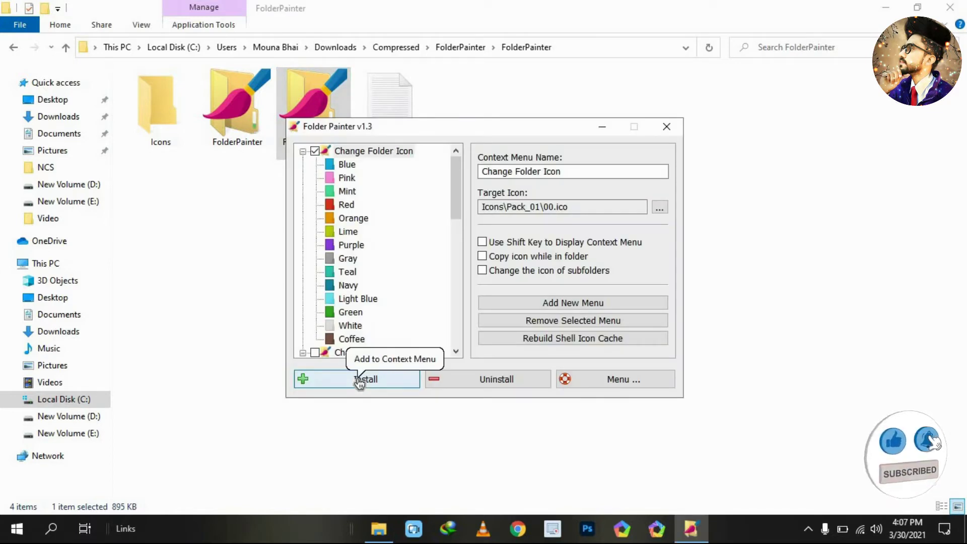
pyautogui.click(359, 382)
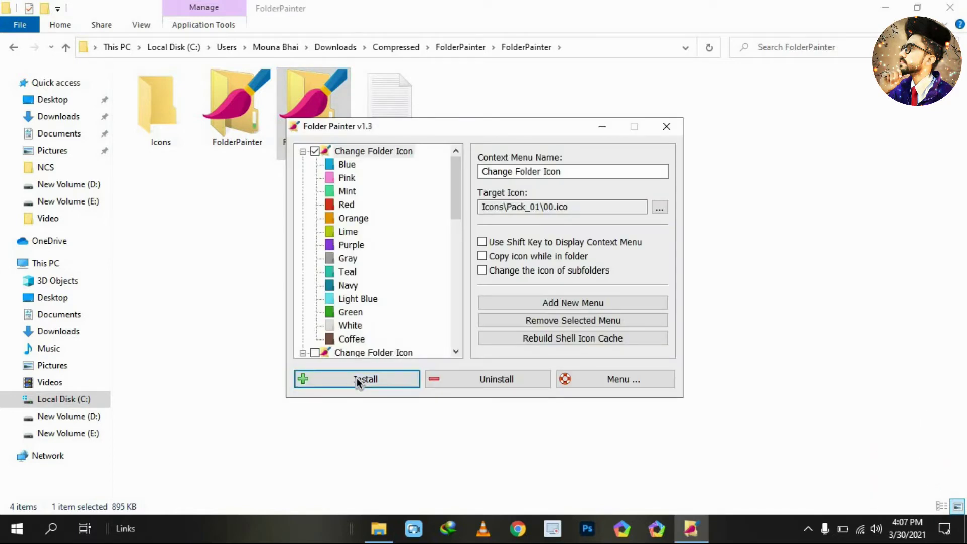
pyautogui.click(667, 130)
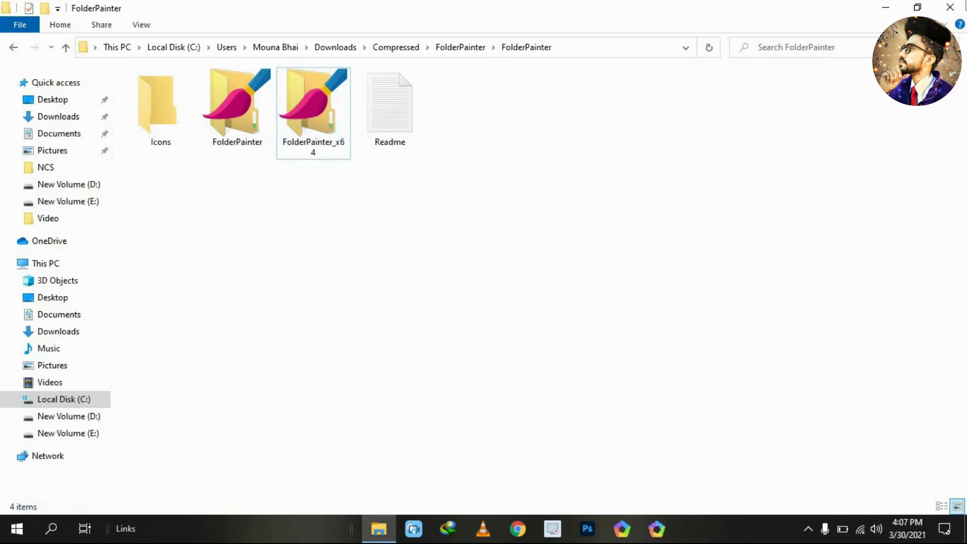
pyautogui.click(951, 7)
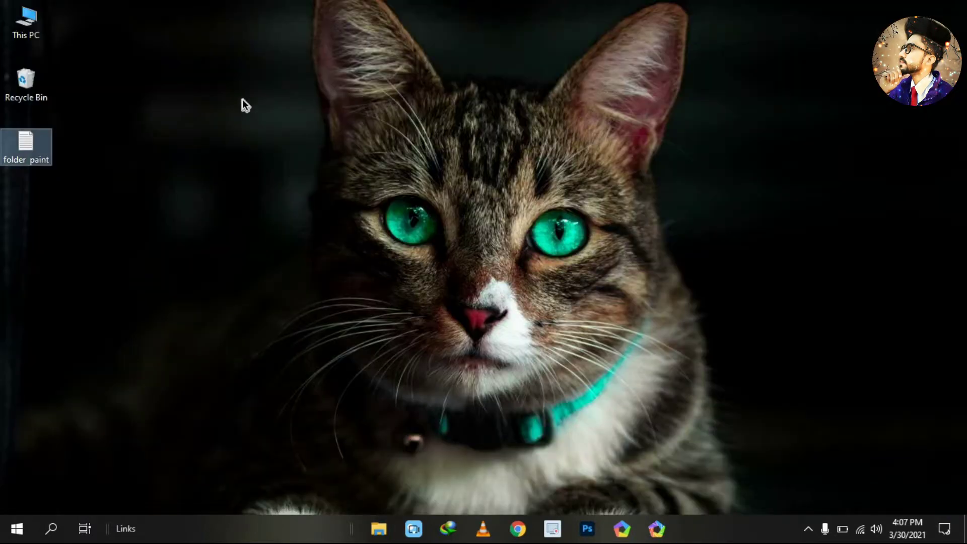
# Open This PC in a maximized window and go to New Volume (D:).
pyautogui.doubleClick(27, 30)
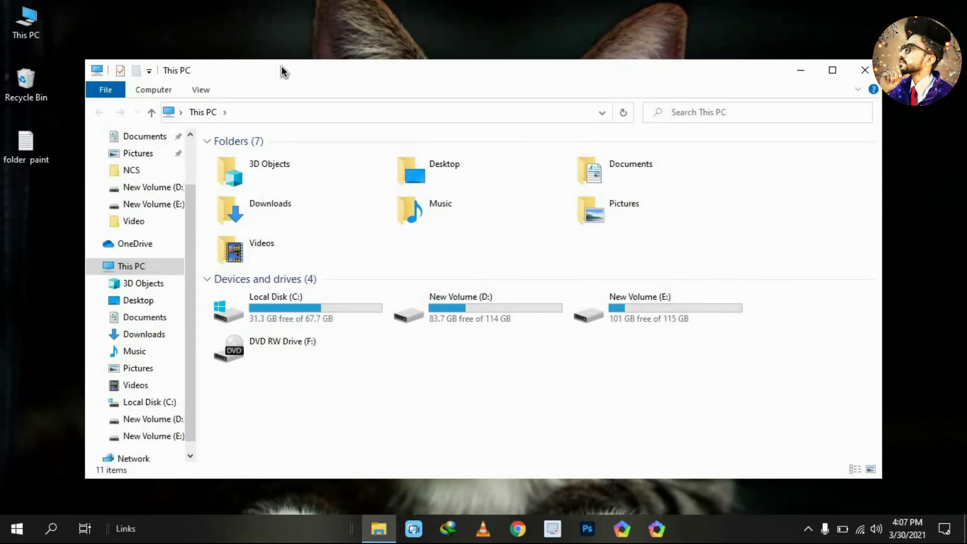
pyautogui.doubleClick(278, 66)
pyautogui.click(363, 203)
pyautogui.doubleClick(364, 203)
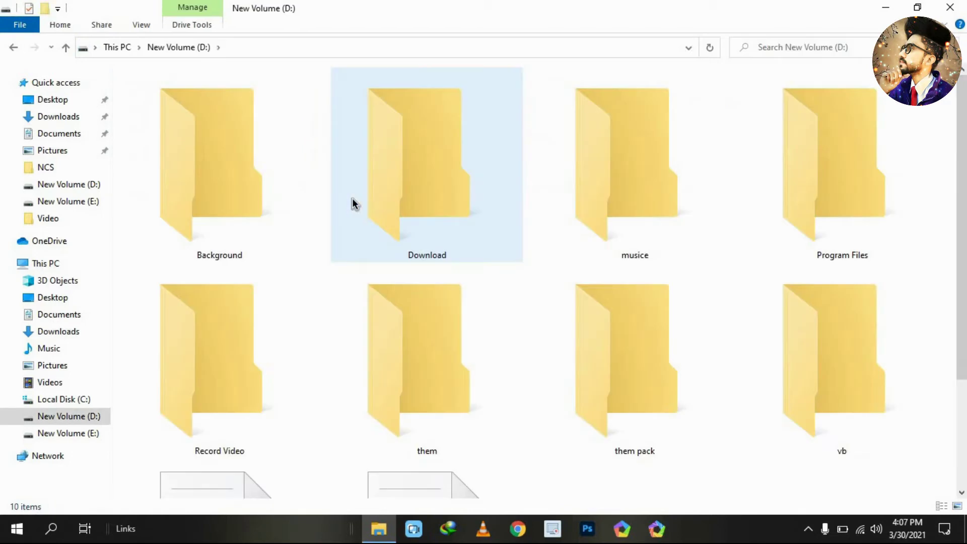
# Change the icon of the Background folder to Blue with Change Folder Icon.
pyautogui.rightClick(225, 170)
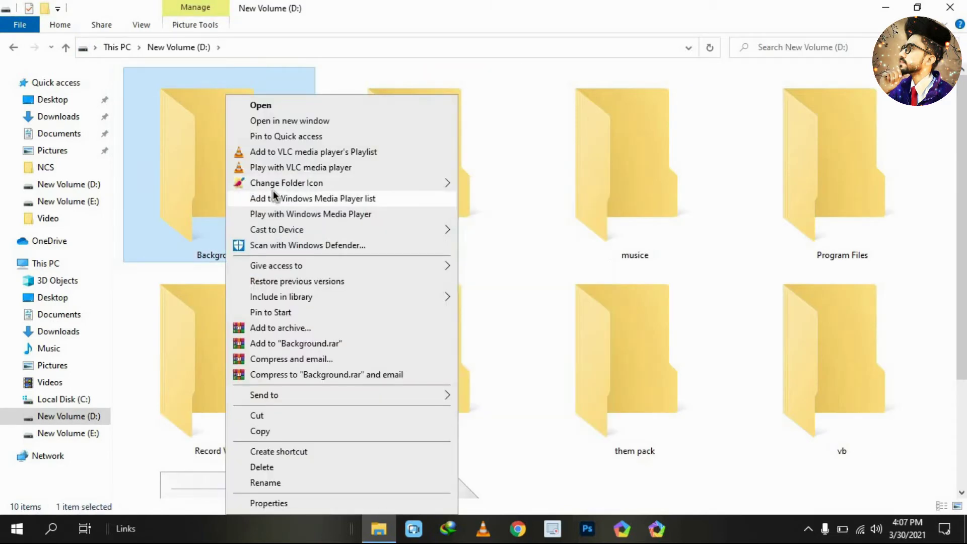
pyautogui.moveTo(268, 188)
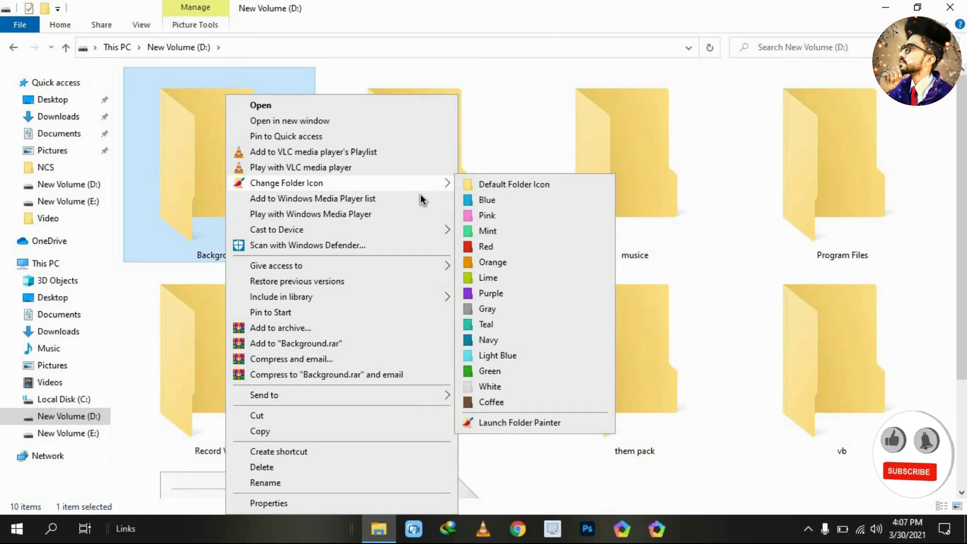
pyautogui.moveTo(433, 183)
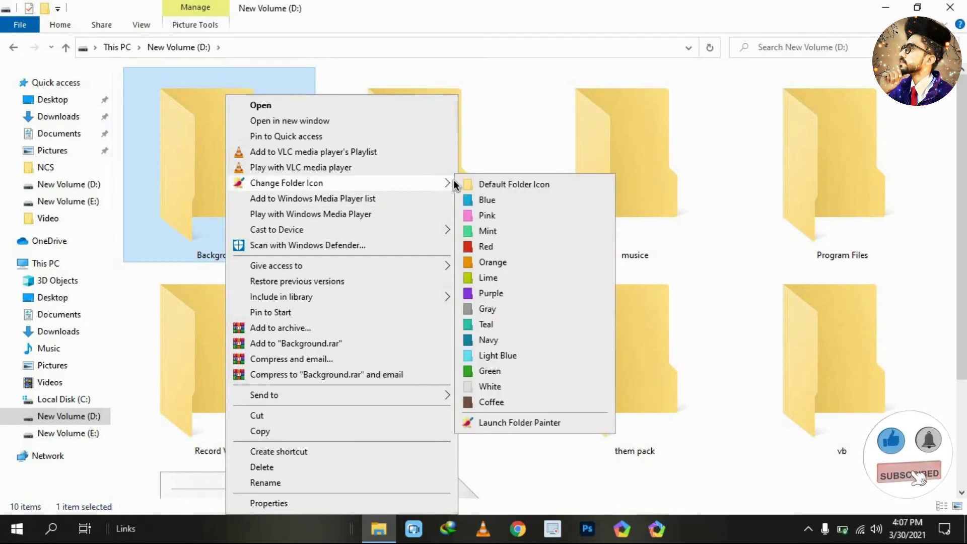
pyautogui.click(489, 201)
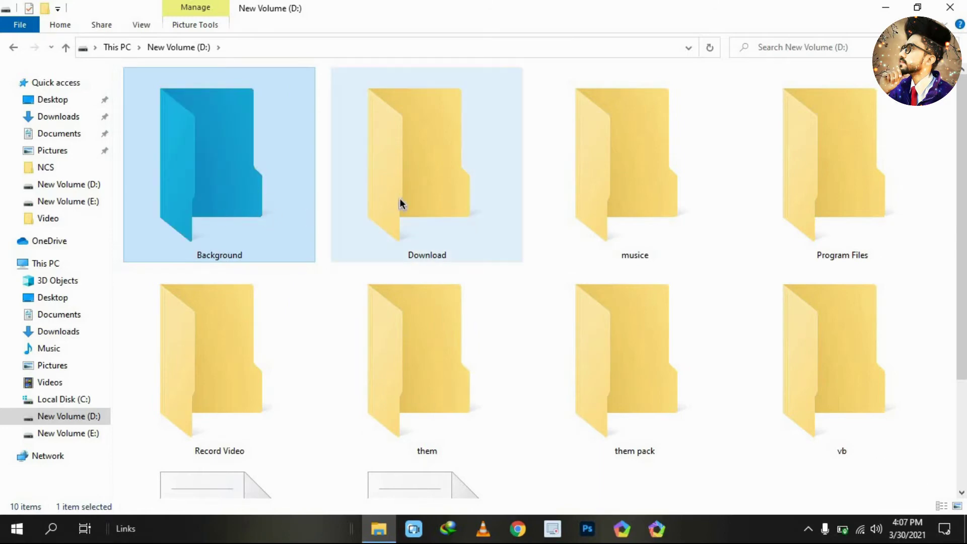
# Change the icon of the Download folder to Pink with Change Folder Icon.
pyautogui.click(402, 204)
pyautogui.rightClick(400, 204)
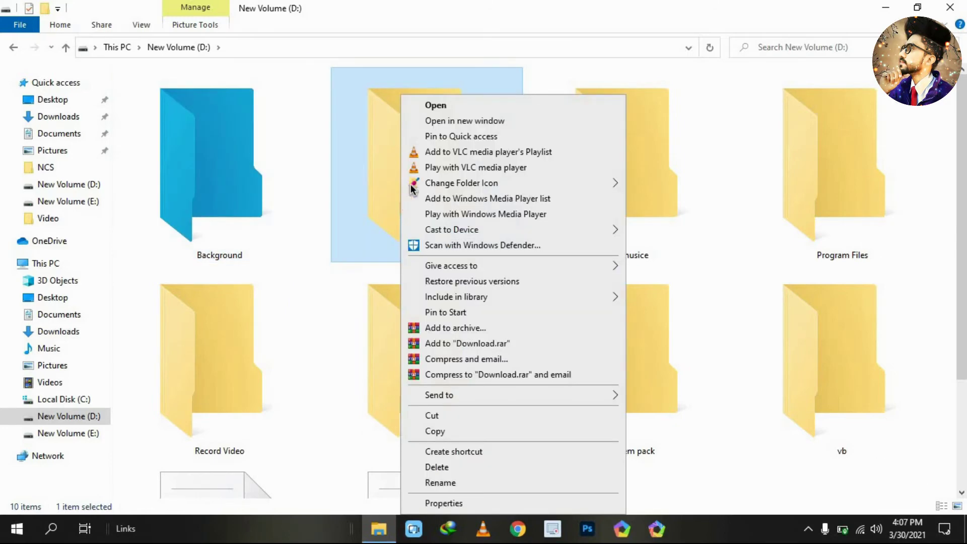
pyautogui.moveTo(460, 182)
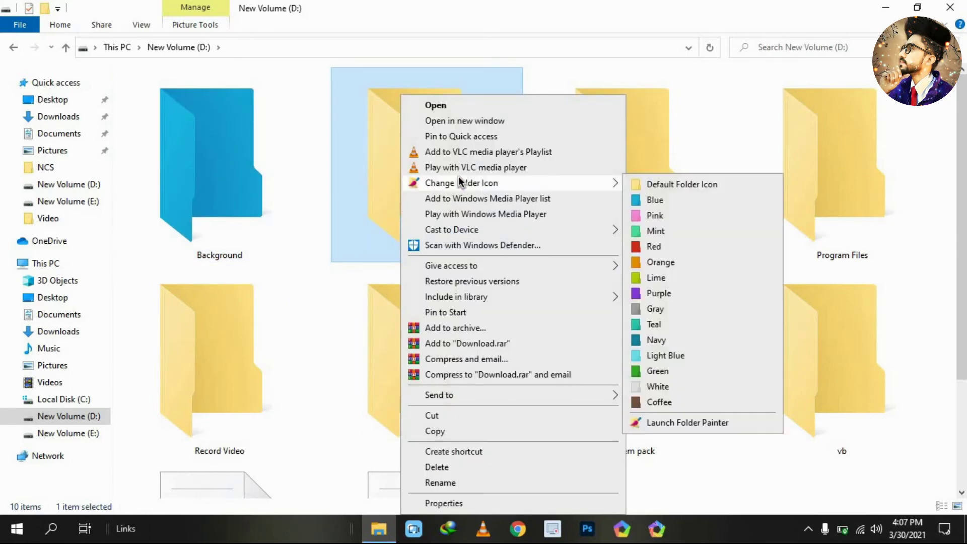
pyautogui.click(647, 217)
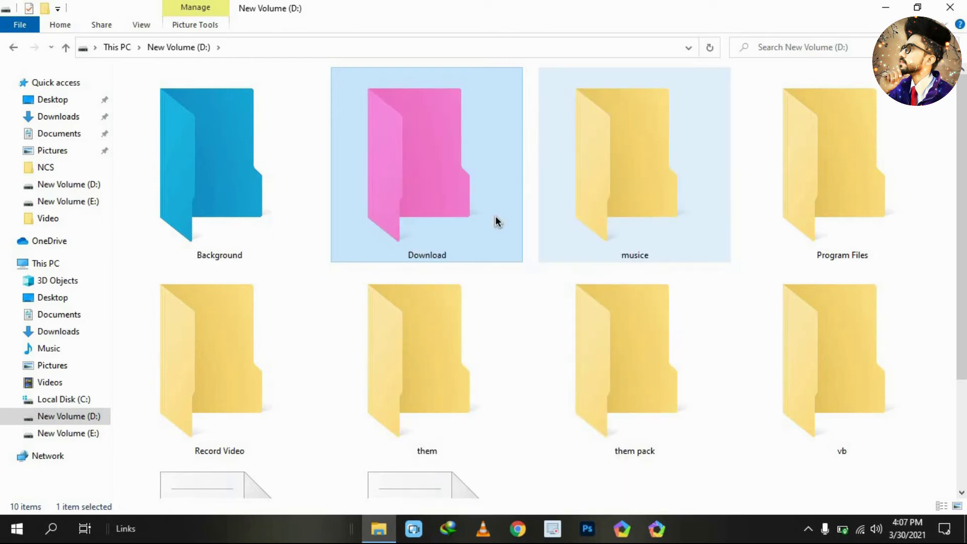
# Change the icon of the musice folder to Lime with Change Folder Icon.
pyautogui.click(612, 205)
pyautogui.rightClick(612, 206)
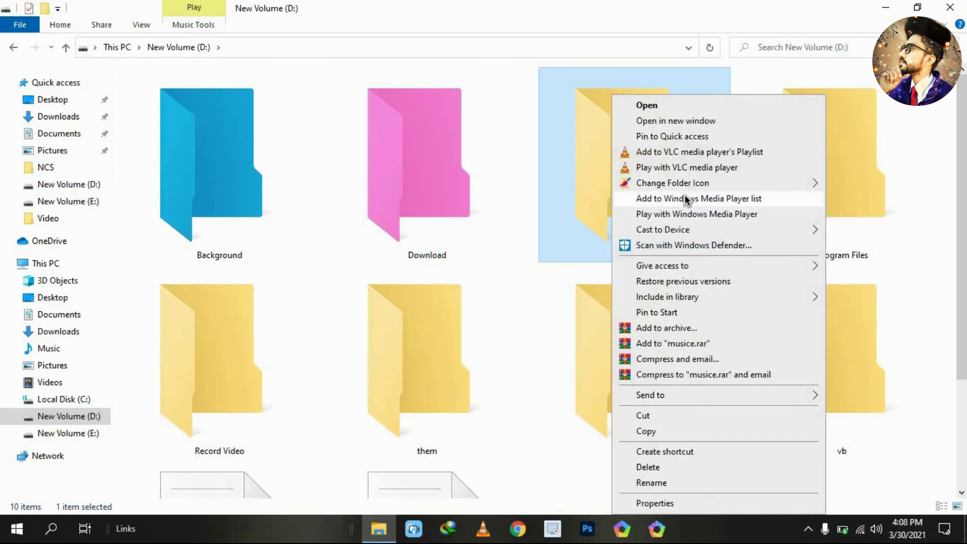
pyautogui.moveTo(713, 187)
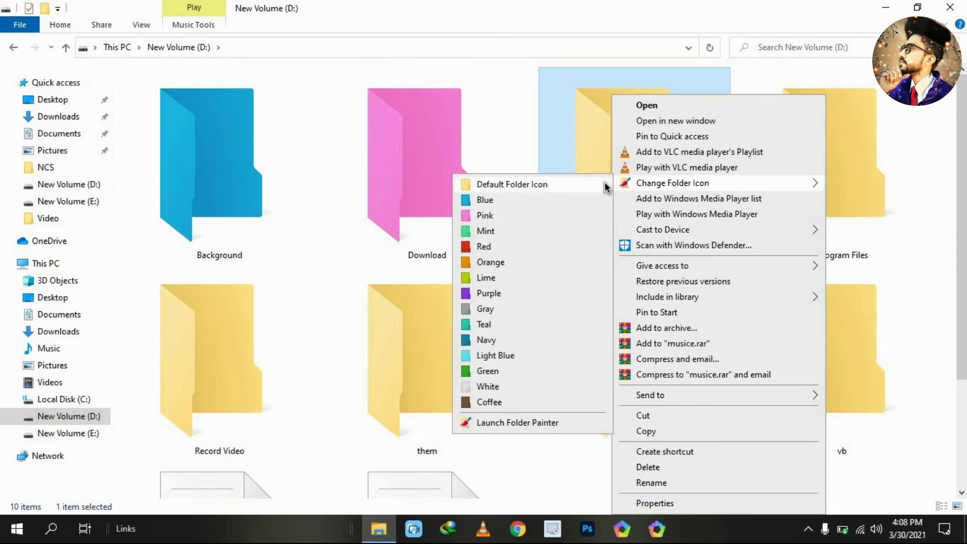
pyautogui.click(512, 279)
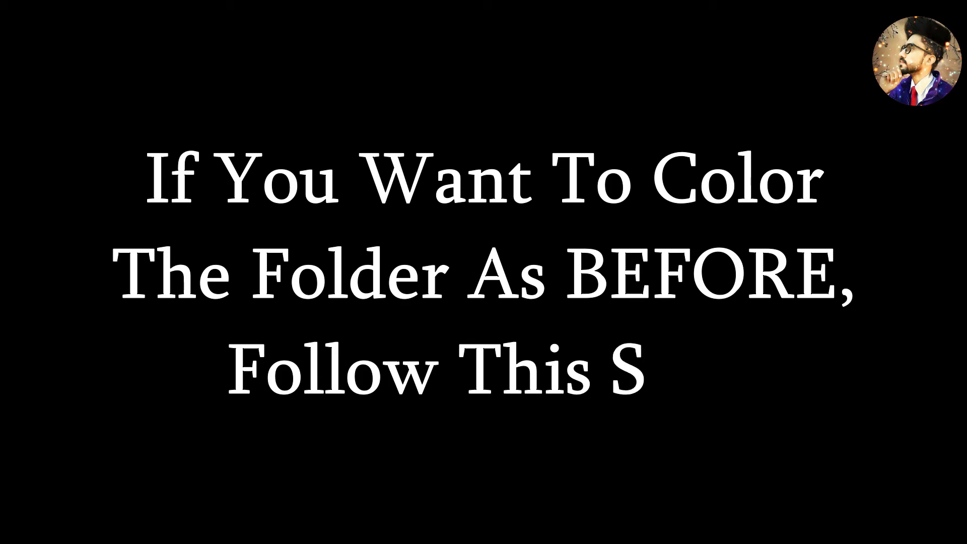
# Restore the musice folder to the Default Folder Icon.
pyautogui.rightClick(635, 161)
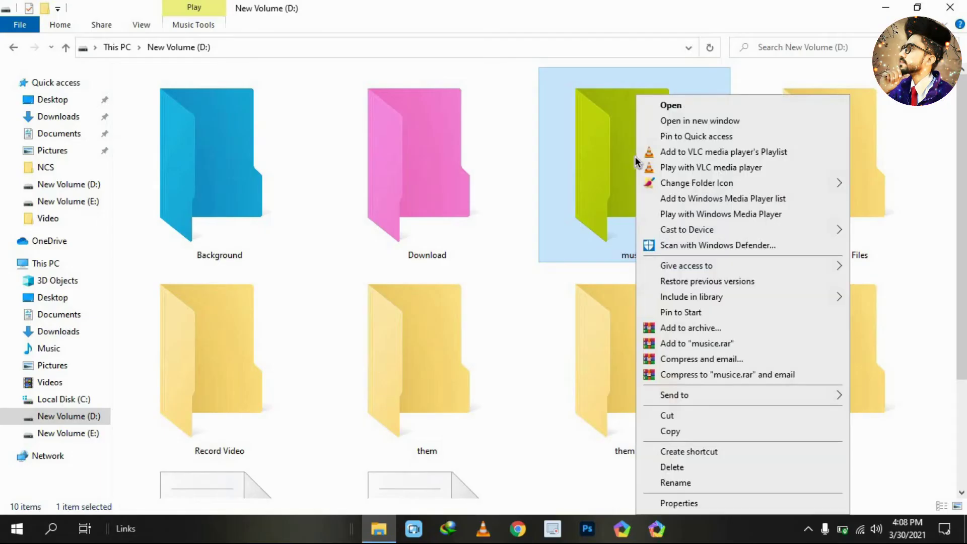
pyautogui.moveTo(680, 183)
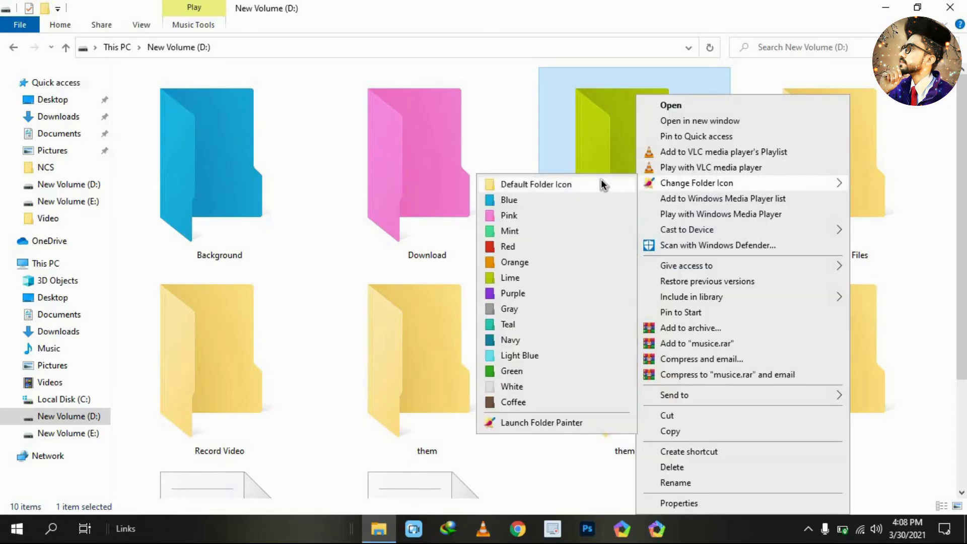
pyautogui.click(568, 185)
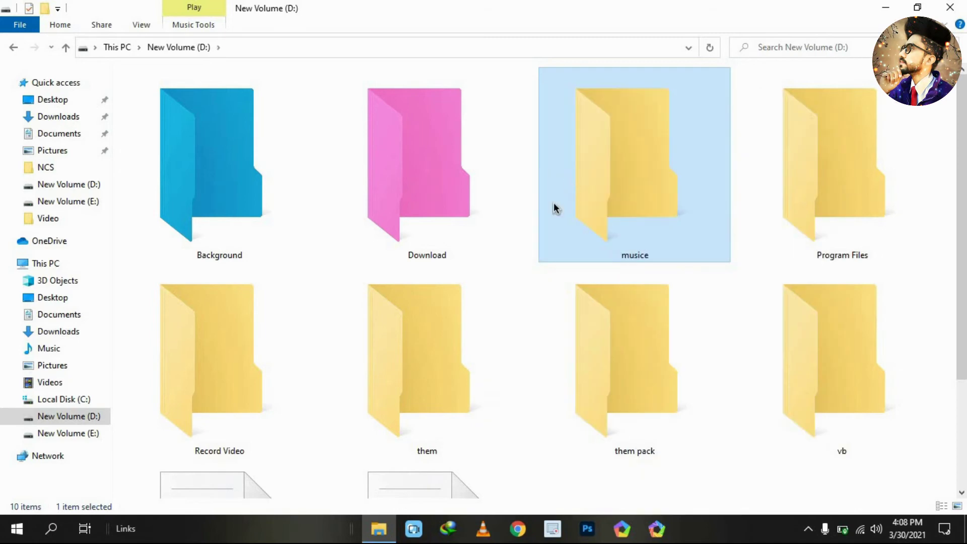
# Apply the Lime folder icon to the musice folder again.
pyautogui.rightClick(602, 190)
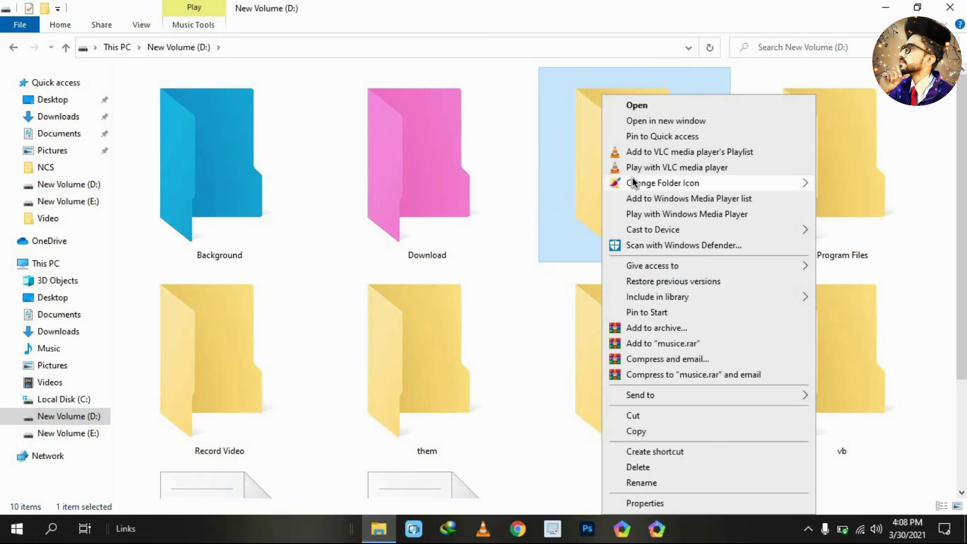
pyautogui.moveTo(617, 183)
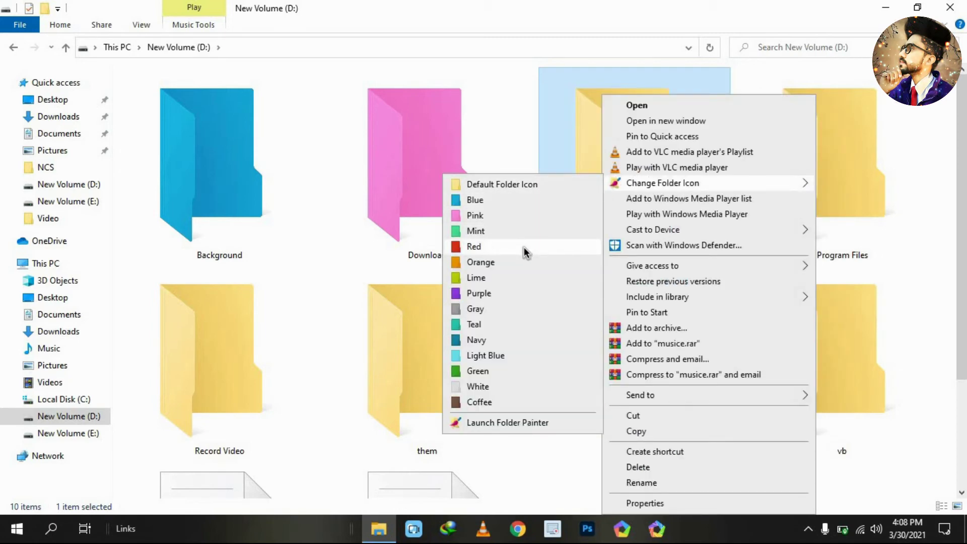
pyautogui.click(513, 278)
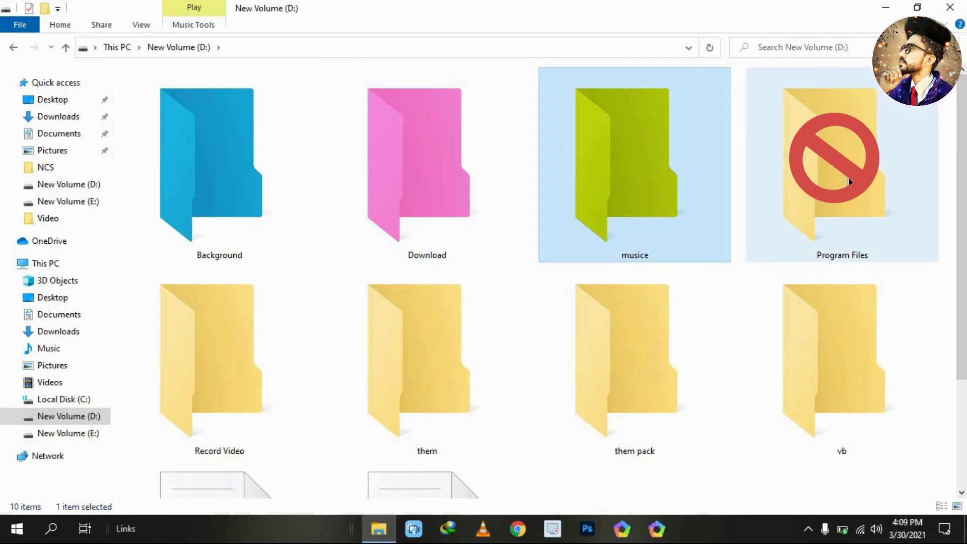
# Try to change the icon of the Program Files folder to Orange with Change Folder Icon.
pyautogui.click(849, 182)
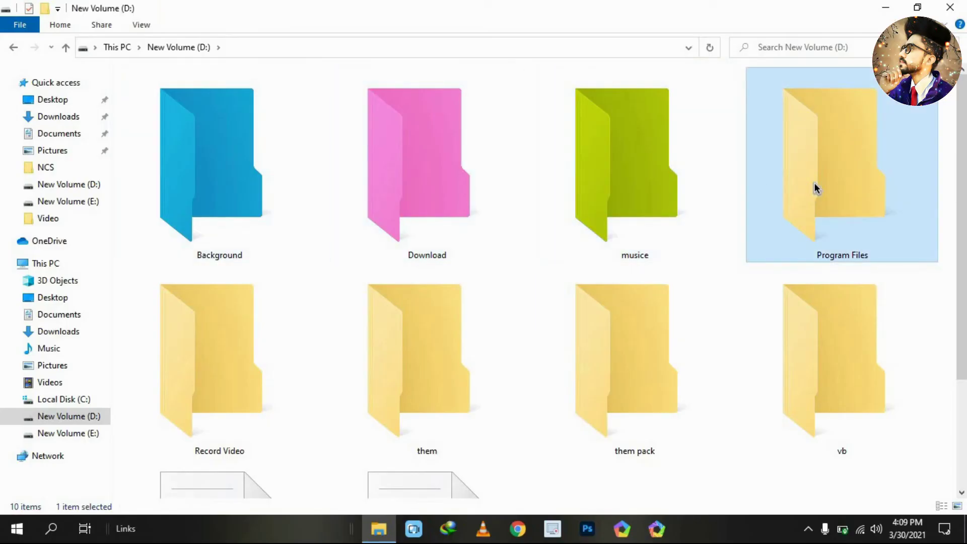
pyautogui.rightClick(815, 182)
pyautogui.moveTo(771, 235)
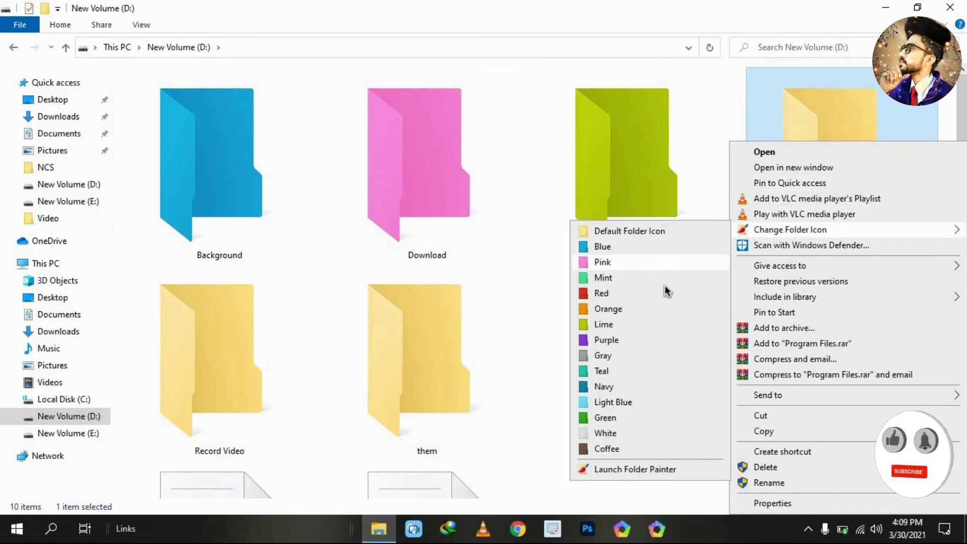
pyautogui.click(657, 308)
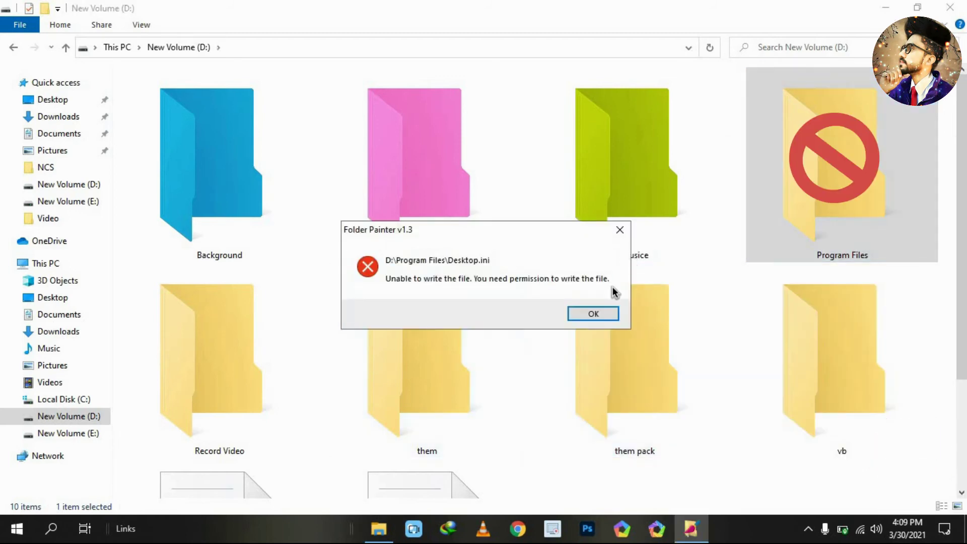
pyautogui.click(593, 313)
# Change the icon of the Record Video folder to Gray with Change Folder Icon.
pyautogui.click(243, 331)
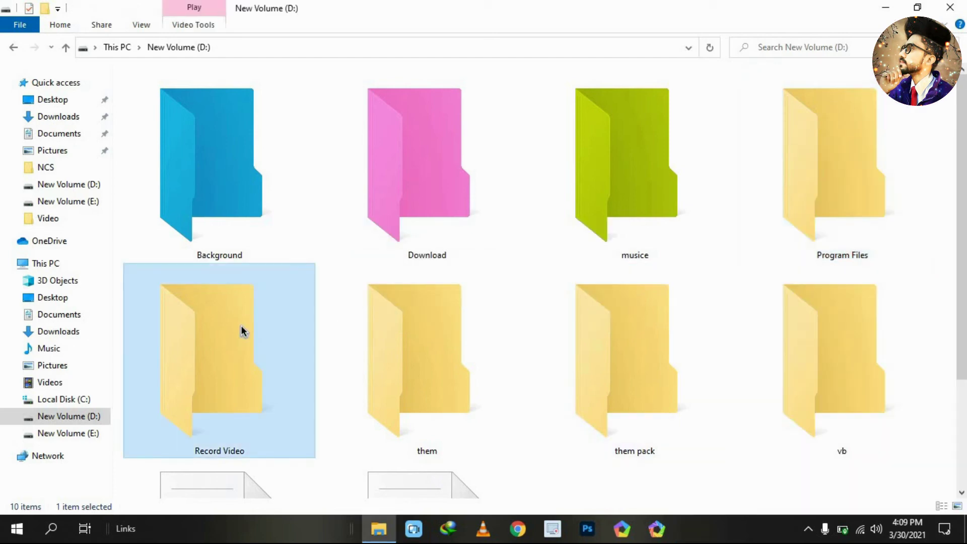
pyautogui.rightClick(242, 330)
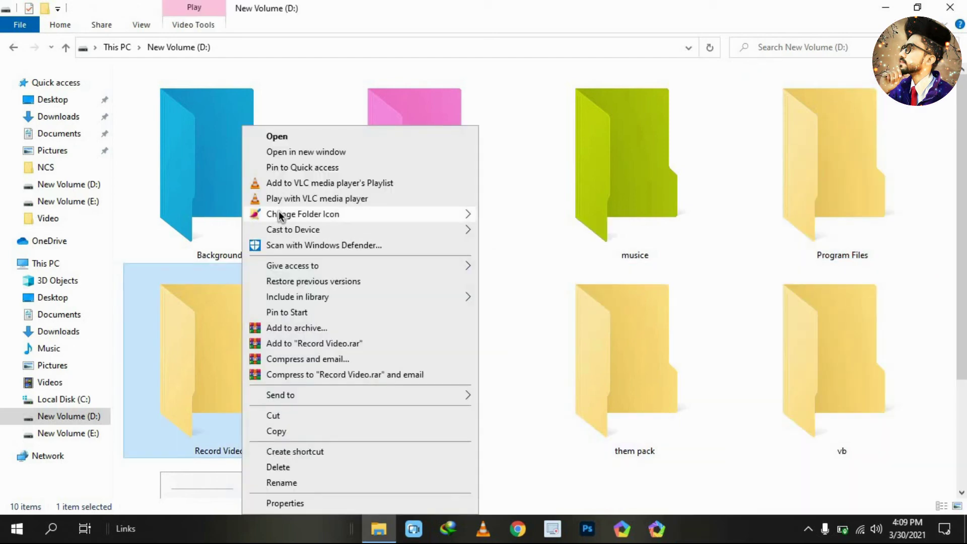
pyautogui.moveTo(280, 216)
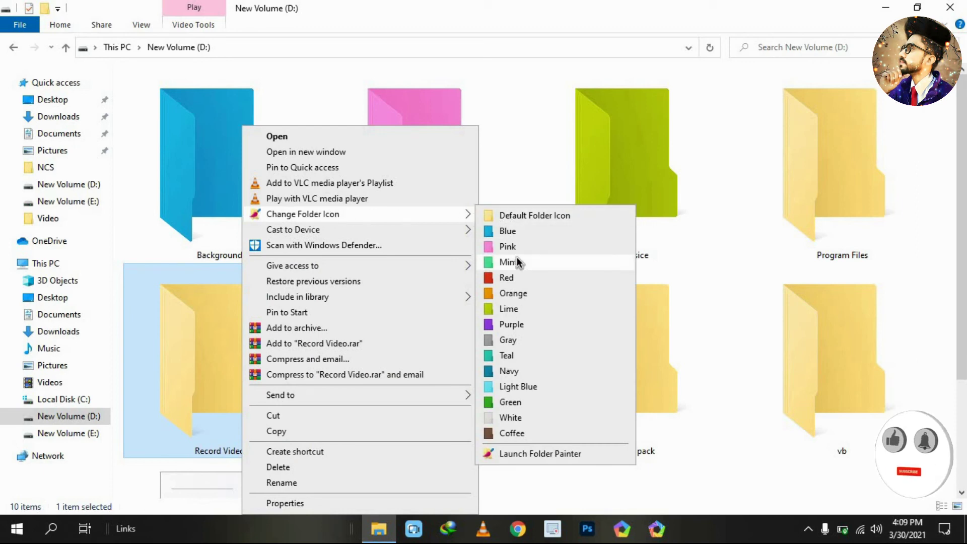
pyautogui.click(508, 340)
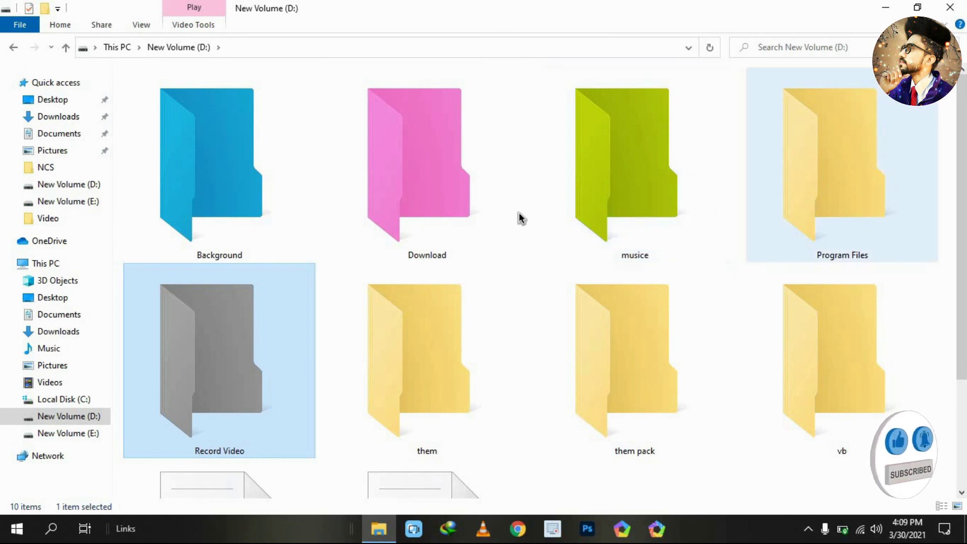
# Leave New Volume (D:) for This PC and show the desktop.
pyautogui.press('Right')
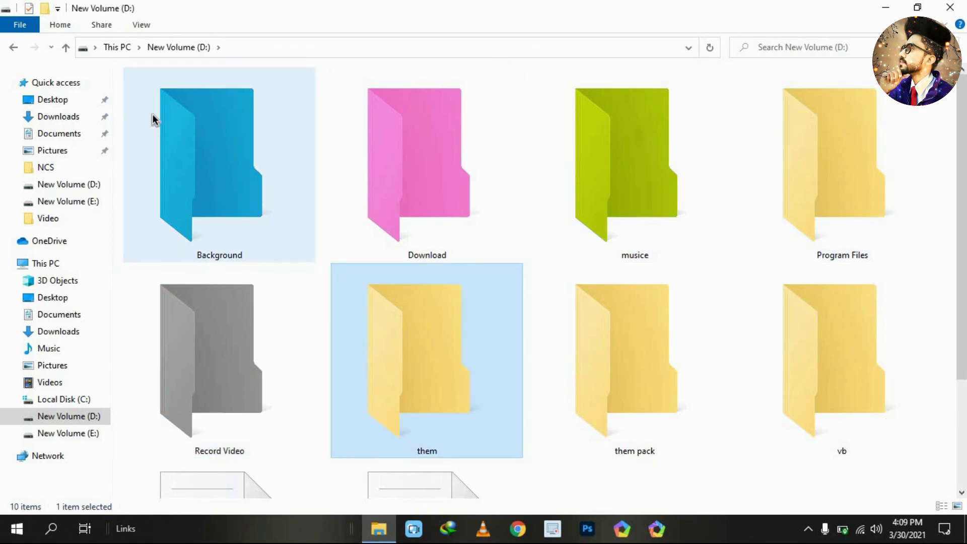
pyautogui.click(14, 48)
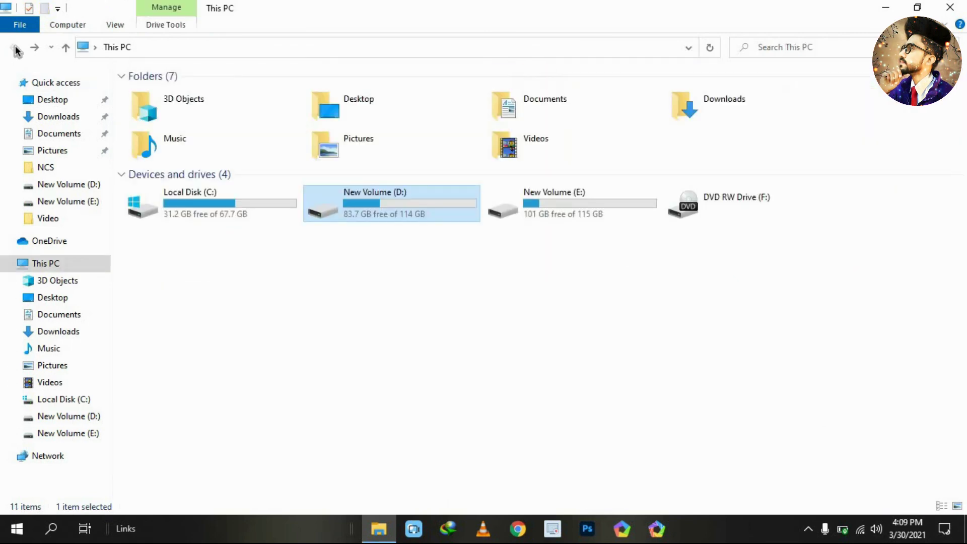
pyautogui.press('super+d')
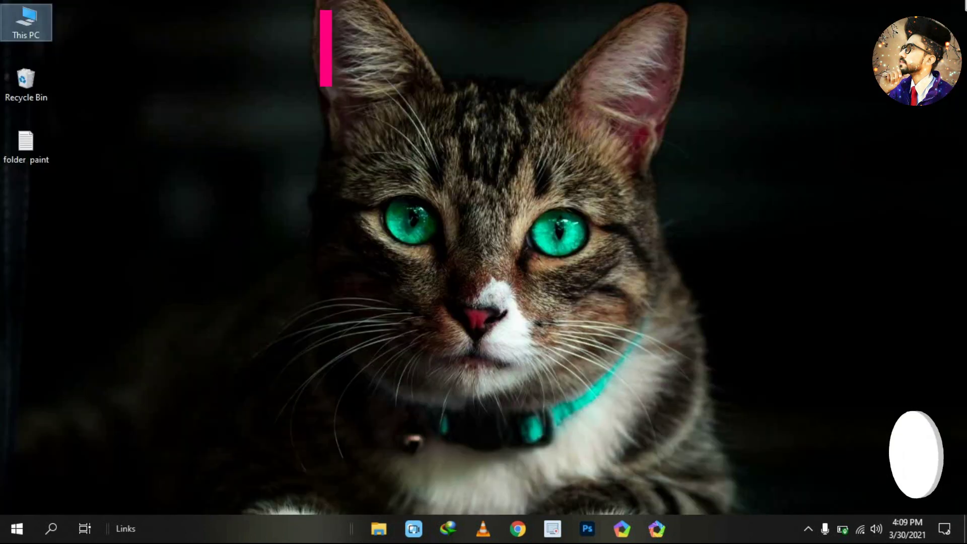